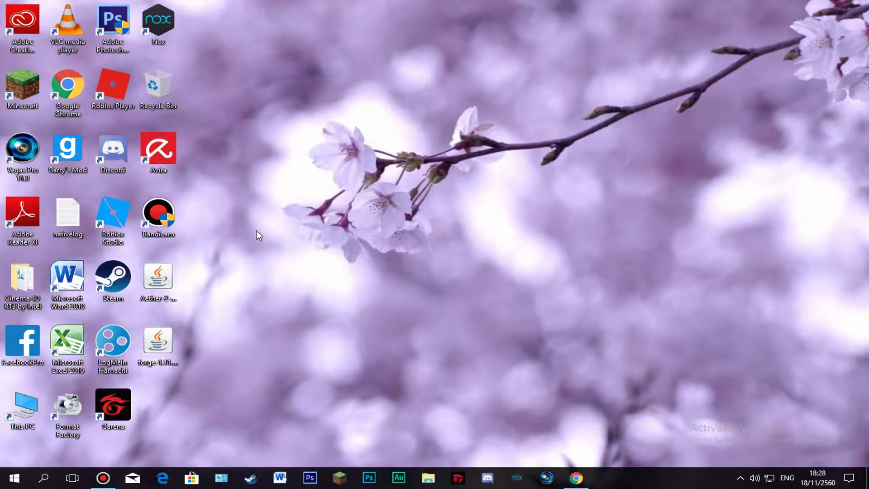
pyautogui.click(176, 278)
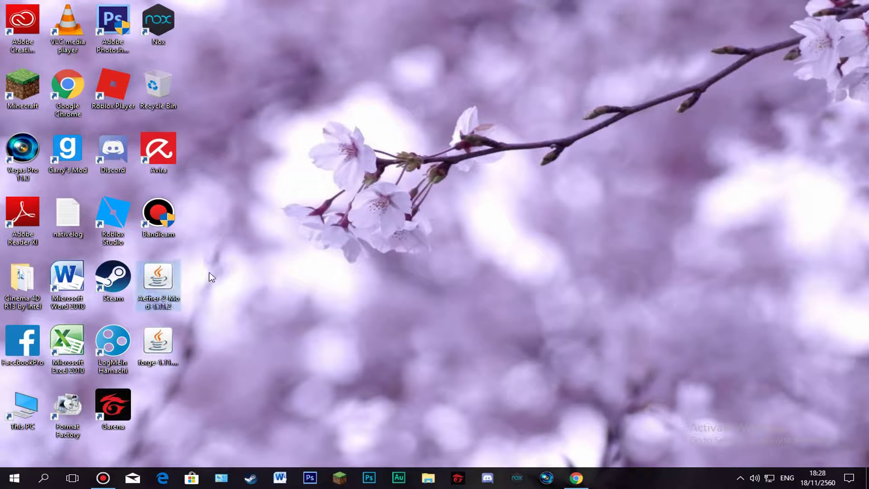
pyautogui.rightClick(318, 139)
pyautogui.rightClick(345, 167)
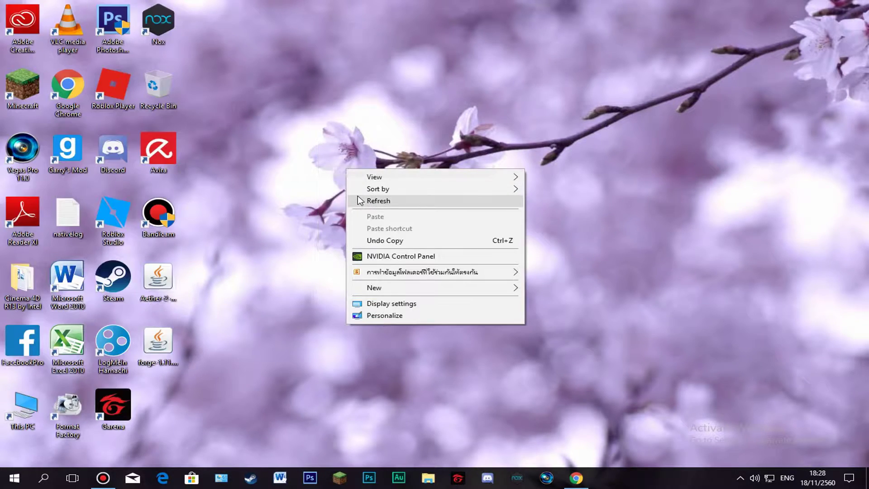
pyautogui.click(359, 193)
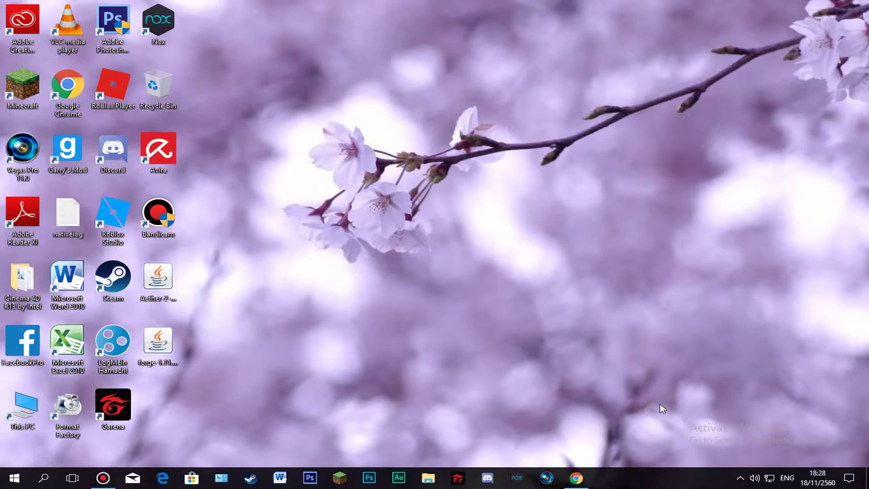
# Step: Switch to Chrome, look over the Minecraft Forge 1.11.2 and Aether 2 Mod download pages, and minimise the browser
pyautogui.click(586, 479)
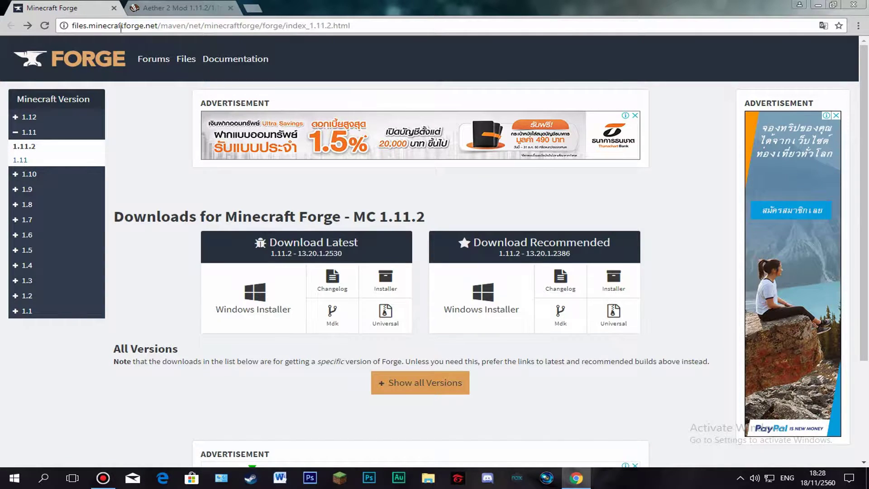
pyautogui.click(176, 8)
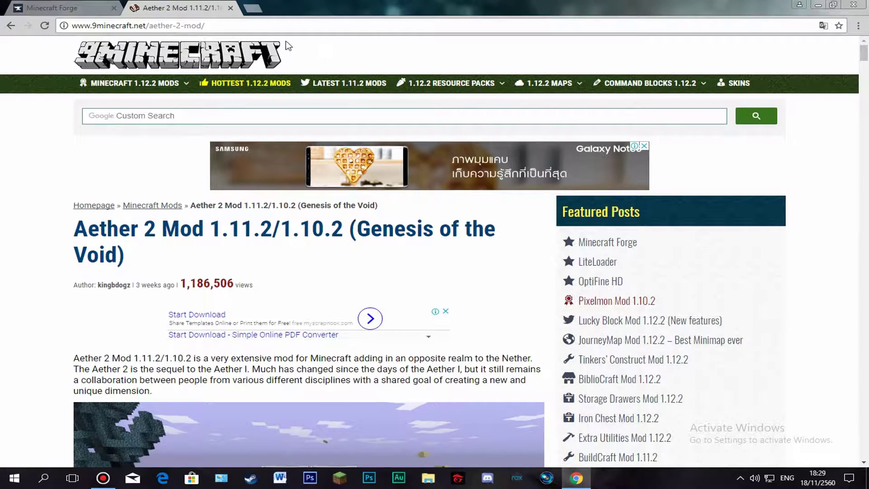
pyautogui.moveTo(863, 55); pyautogui.dragTo(855, 353)
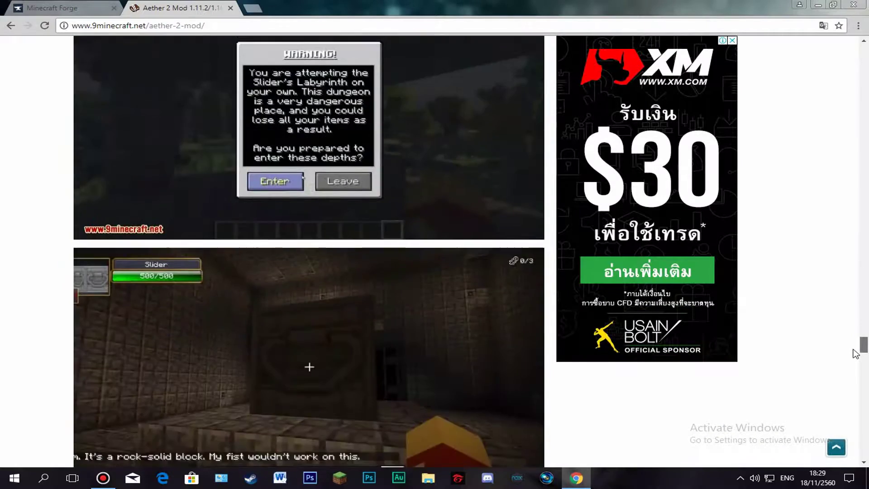
pyautogui.click(63, 8)
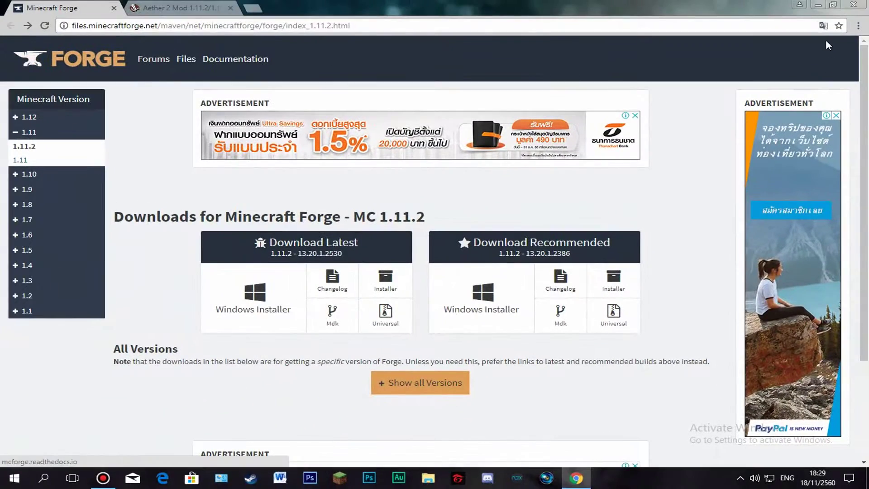
pyautogui.click(817, 6)
# Step: Run the forge-1.11.2-13.20.1.2386 installer from the desktop and install the client into the .minecraft folder
pyautogui.click(158, 357)
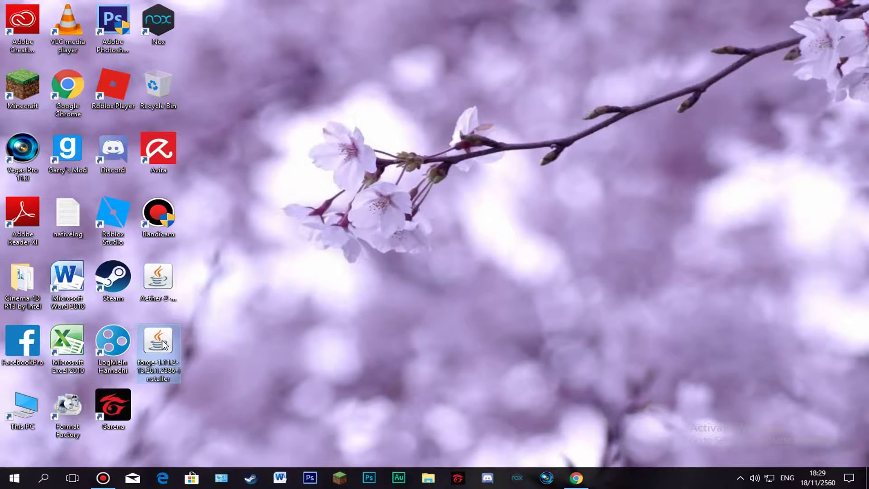
pyautogui.doubleClick(163, 344)
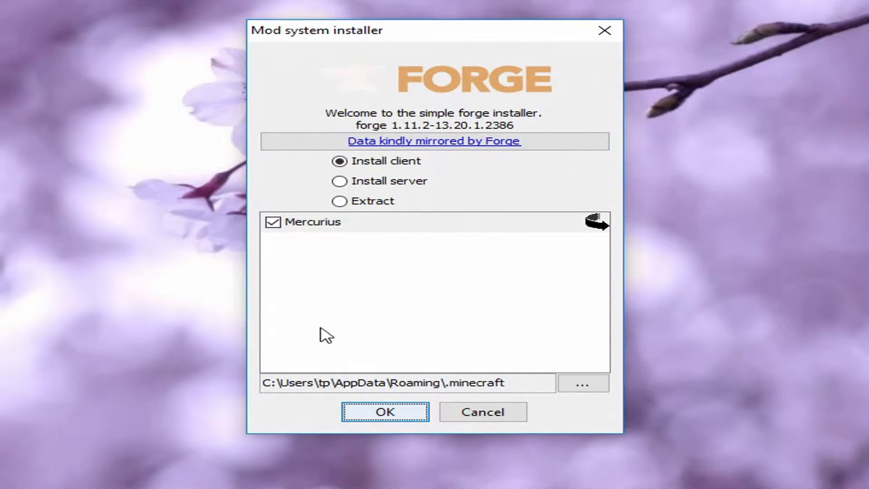
pyautogui.click(370, 412)
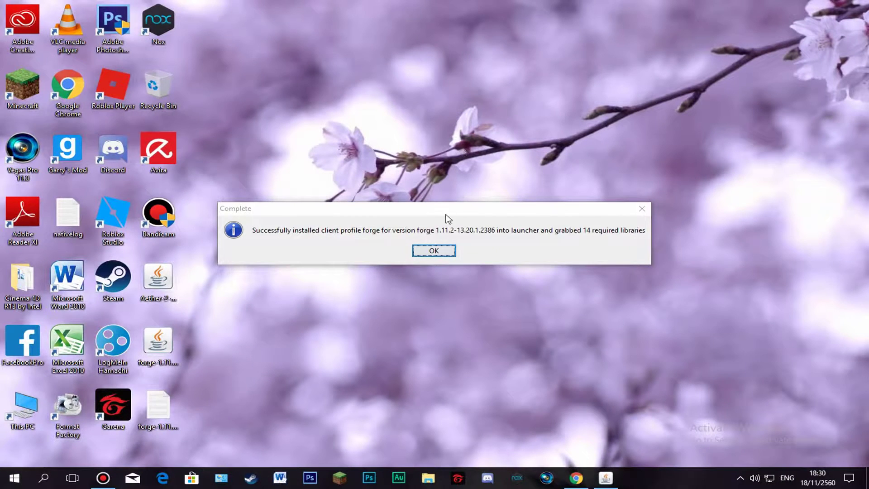
pyautogui.click(426, 250)
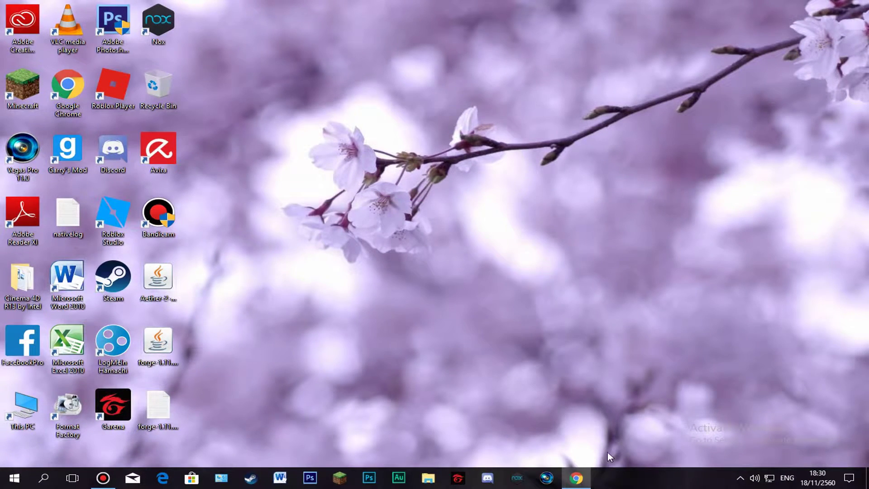
# Step: In Chrome, start downloading Aether-2-Mod-1.11.2.jar using the Server 1 link for Minecraft 1.11.2 on the Aether 2 Mod page
pyautogui.click(575, 476)
pyautogui.click(186, 7)
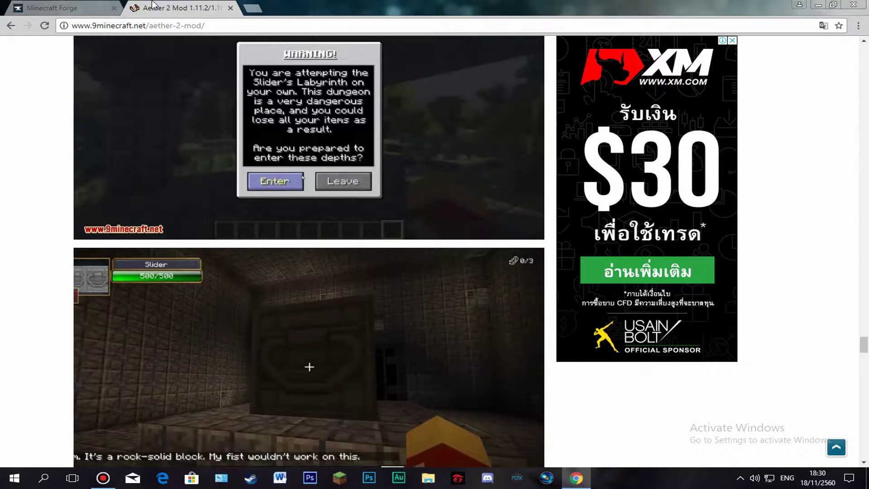
pyautogui.moveTo(864, 353); pyautogui.dragTo(859, 411)
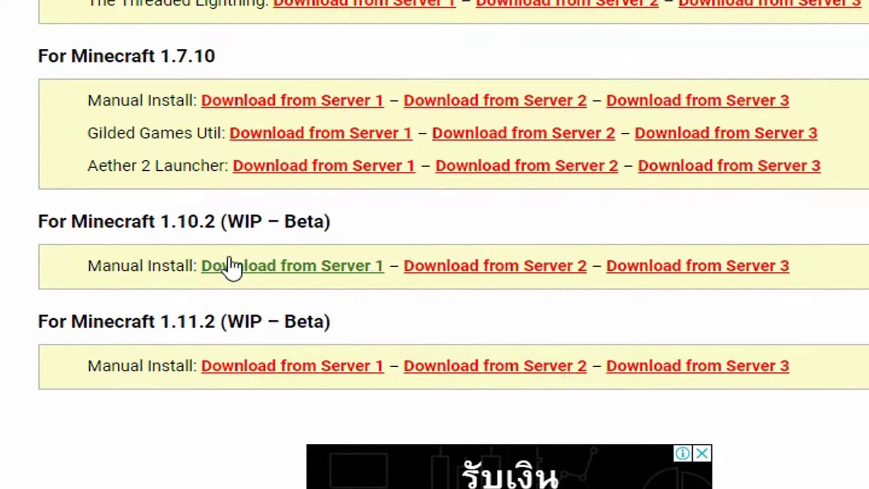
pyautogui.scroll(-3, 234, 194)
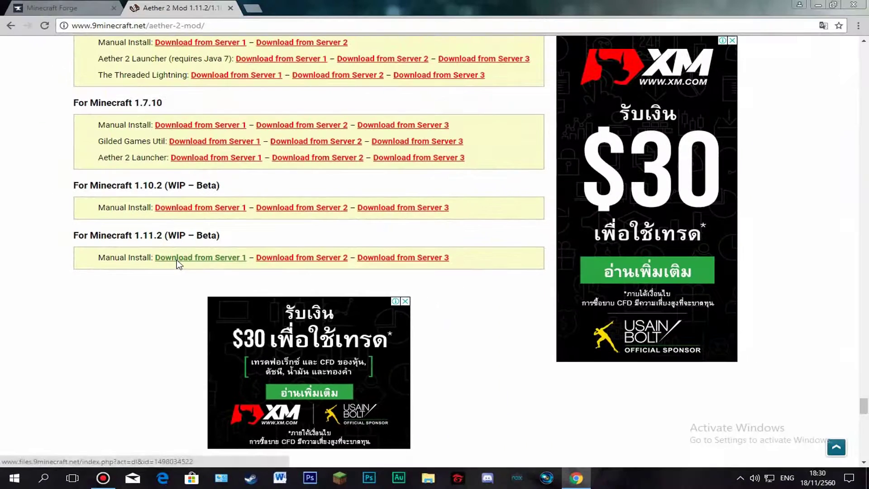
pyautogui.click(245, 151)
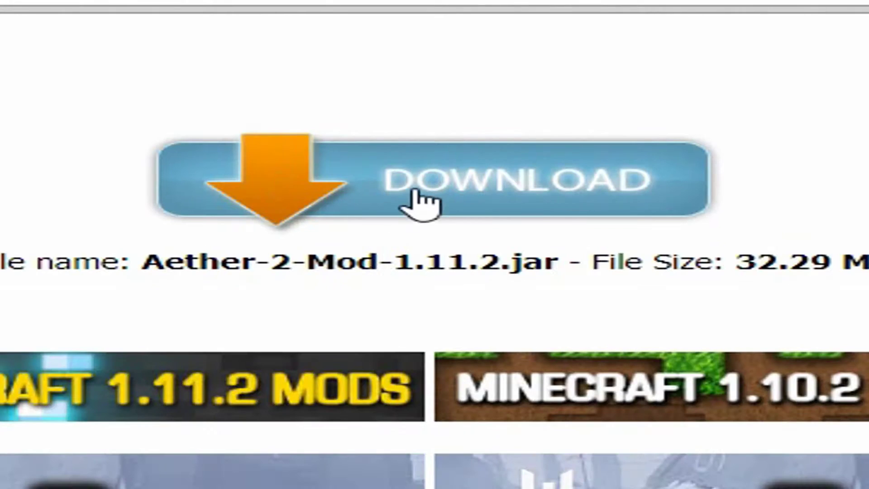
pyautogui.click(422, 204)
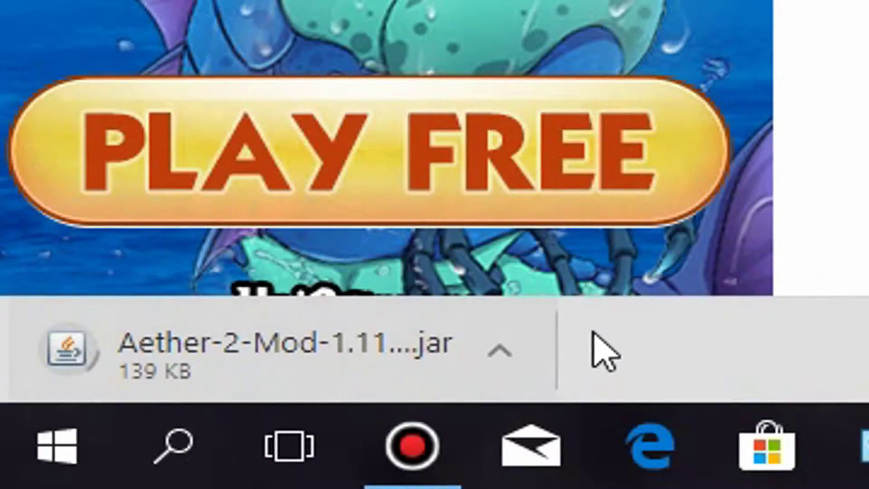
# Step: Cancel the Aether 2 mod download, close the pop-up advertisement window and minimise the browser
pyautogui.click(121, 453)
pyautogui.click(172, 437)
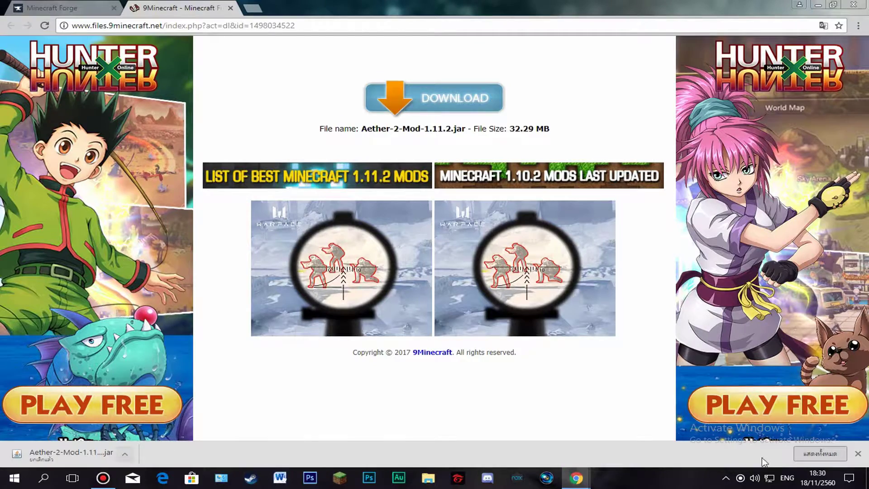
pyautogui.click(857, 453)
pyautogui.moveTo(576, 478)
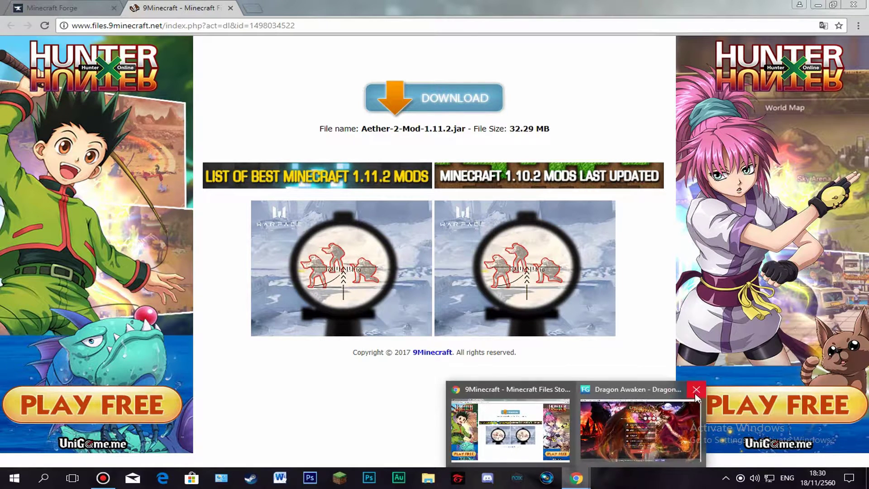
pyautogui.click(694, 392)
pyautogui.click(815, 4)
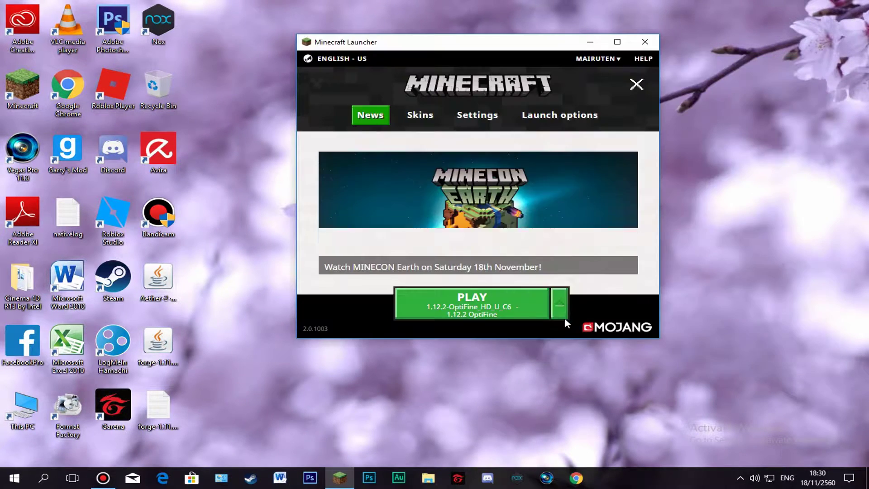
# Step: In the Minecraft Launcher, select the forge profile 1.11.2-forge1.11.2-13.20.1.2386 for playing, and close the launcher
pyautogui.click(560, 311)
pyautogui.scroll(-4, 517, 179)
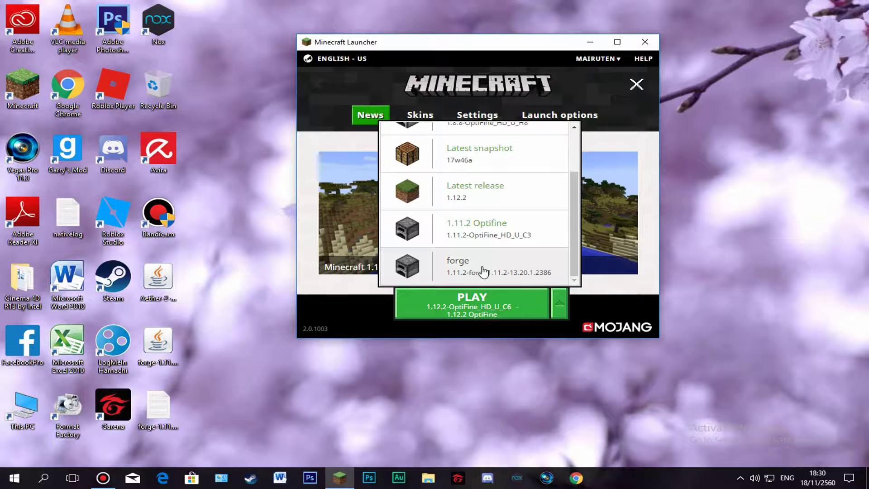
pyautogui.scroll(3, 483, 270)
pyautogui.scroll(-3, 483, 267)
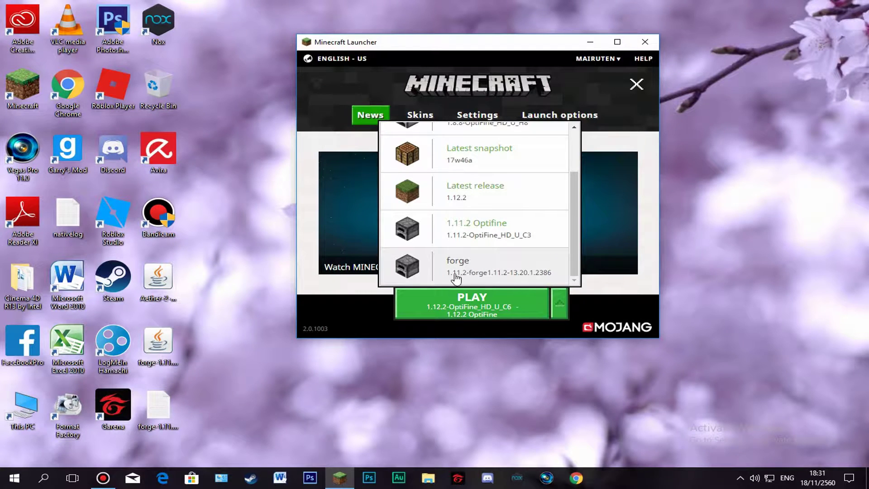
pyautogui.click(531, 273)
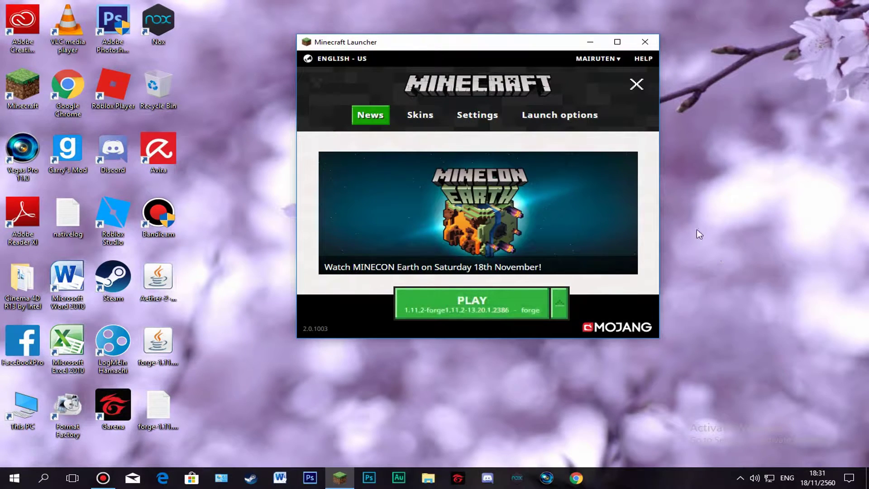
pyautogui.click(643, 43)
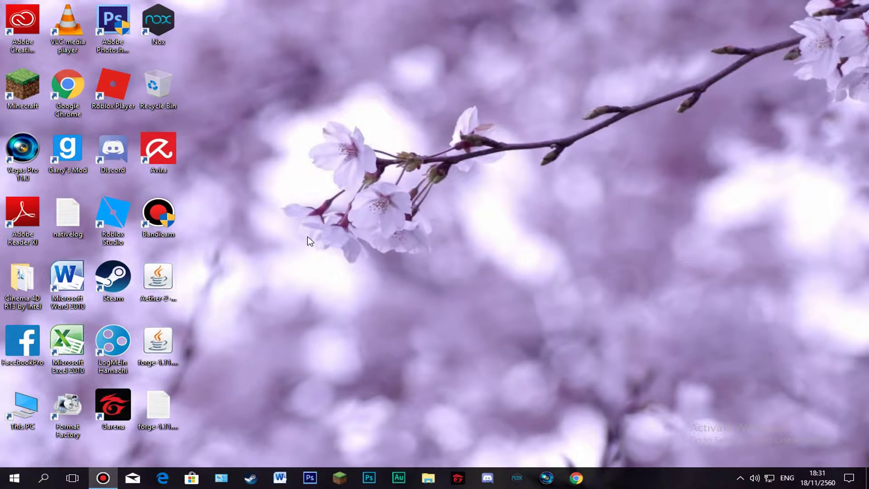
# Step: Open the %appdata% location through the Run dialog and go into the .minecraft folder
pyautogui.click(163, 268)
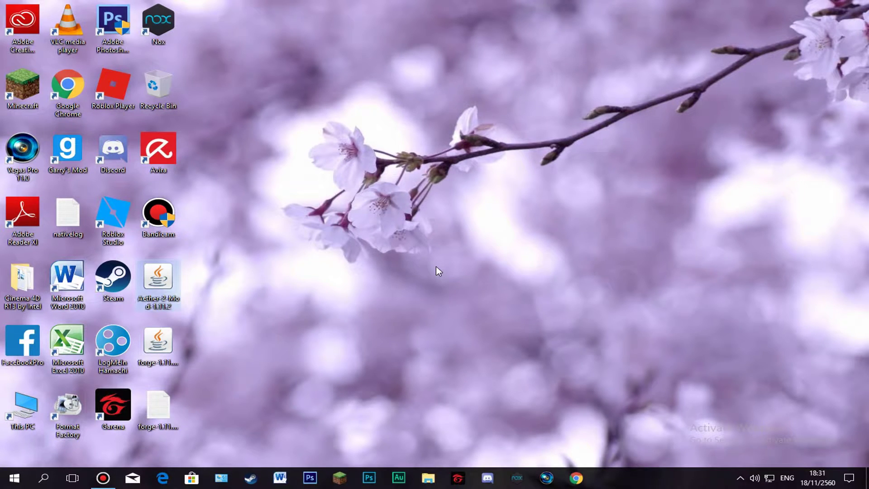
pyautogui.press('super+r')
pyautogui.press('super')
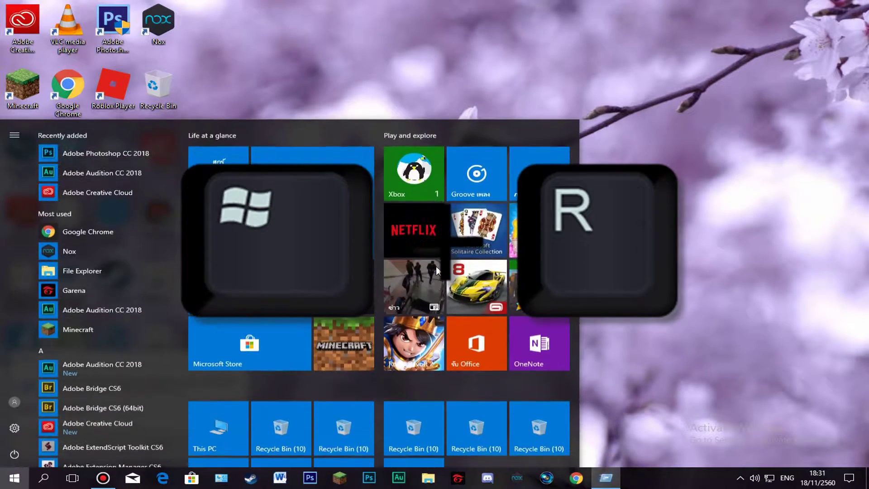
pyautogui.press('super')
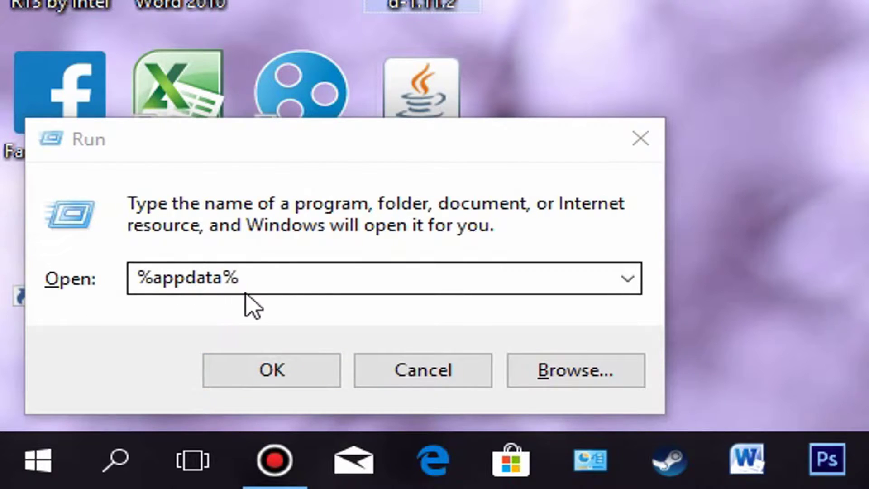
pyautogui.click(242, 374)
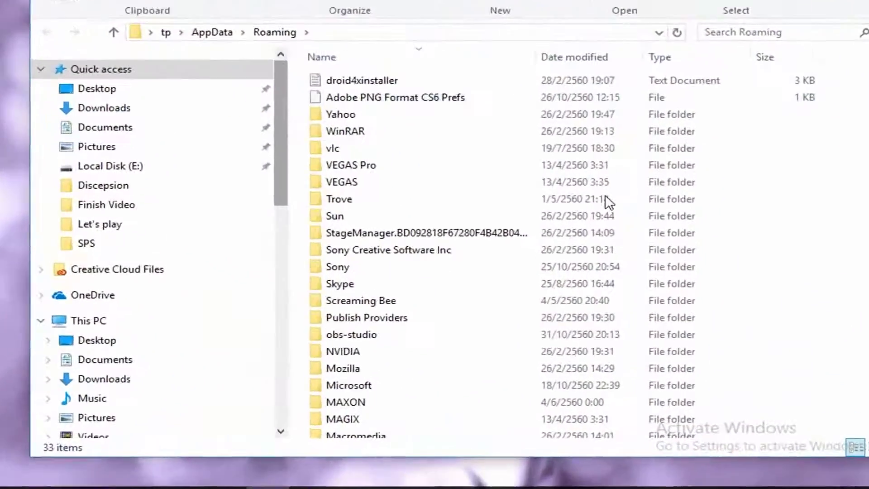
pyautogui.scroll(-4, 597, 346)
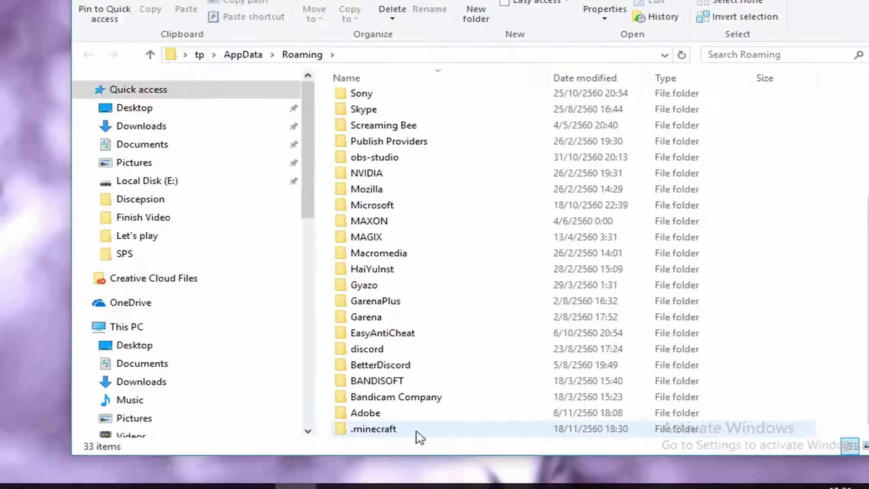
pyautogui.doubleClick(268, 430)
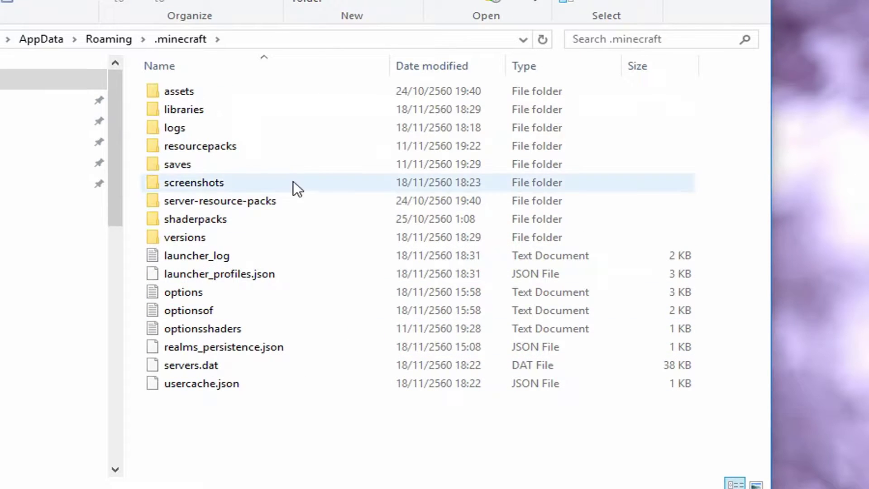
# Step: Create a new folder named mods inside the .minecraft folder
pyautogui.rightClick(226, 427)
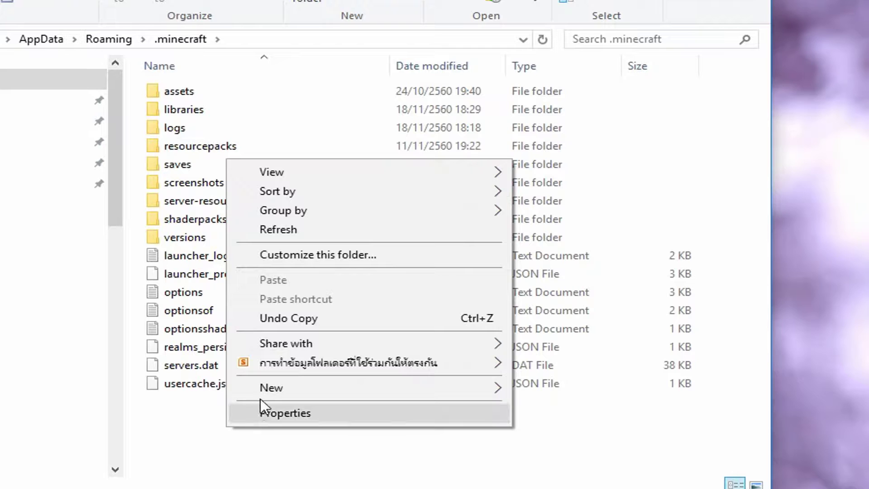
pyautogui.moveTo(265, 390)
pyautogui.click(604, 392)
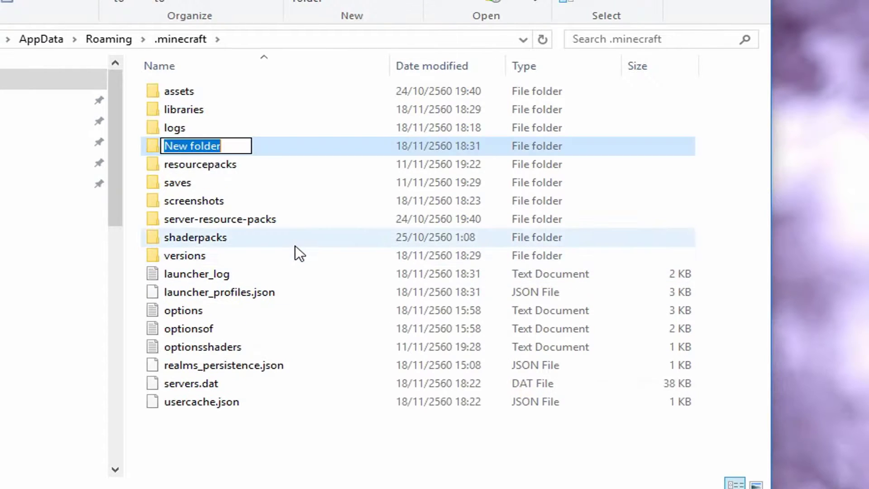
pyautogui.write('mods')
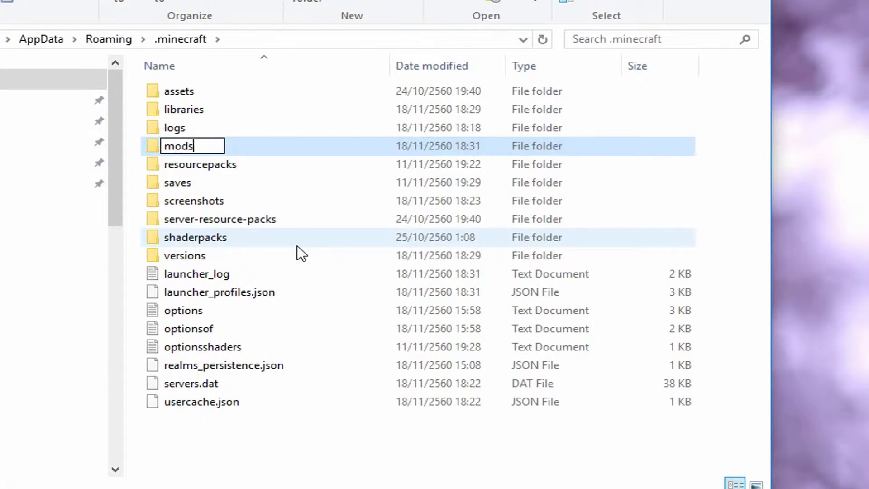
pyautogui.press('Return')
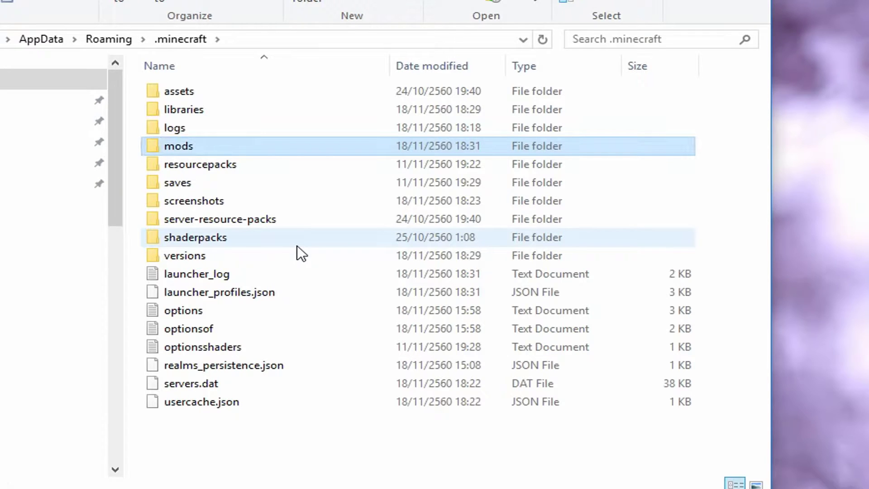
# Step: Move the Aether-2-Mod-1.11.2 file from the desktop into the mods folder and close the folder window
pyautogui.doubleClick(291, 144)
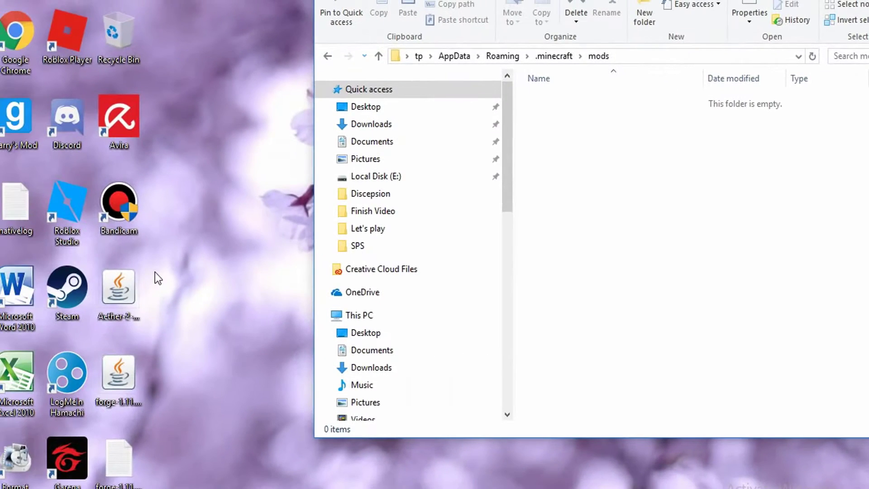
pyautogui.moveTo(118, 290); pyautogui.dragTo(648, 167)
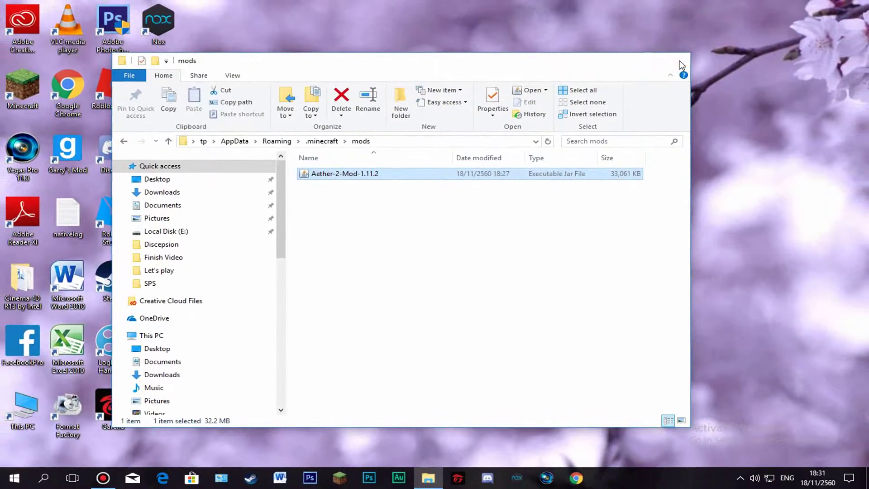
pyautogui.click(679, 62)
# Step: Open the Minecraft Launcher, select the forge profile from the profile list and launch the game
pyautogui.click(339, 477)
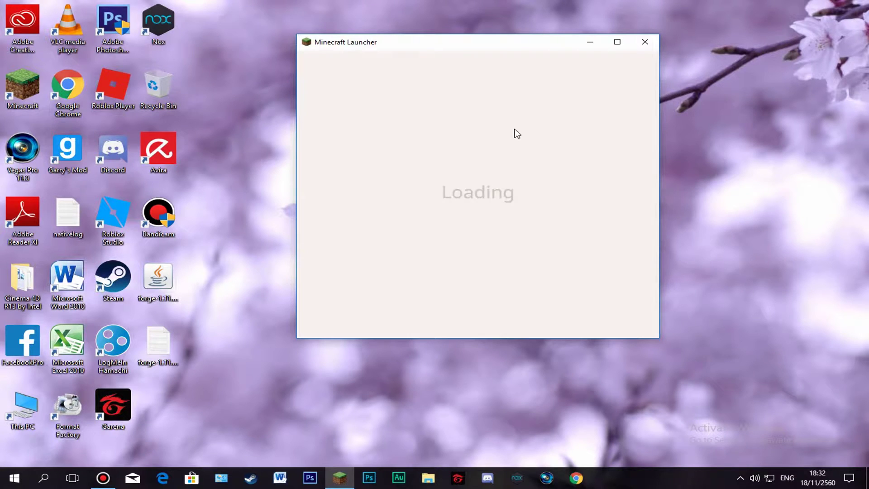
pyautogui.click(557, 302)
pyautogui.scroll(-2, 466, 253)
pyautogui.scroll(2, 516, 204)
pyautogui.click(528, 180)
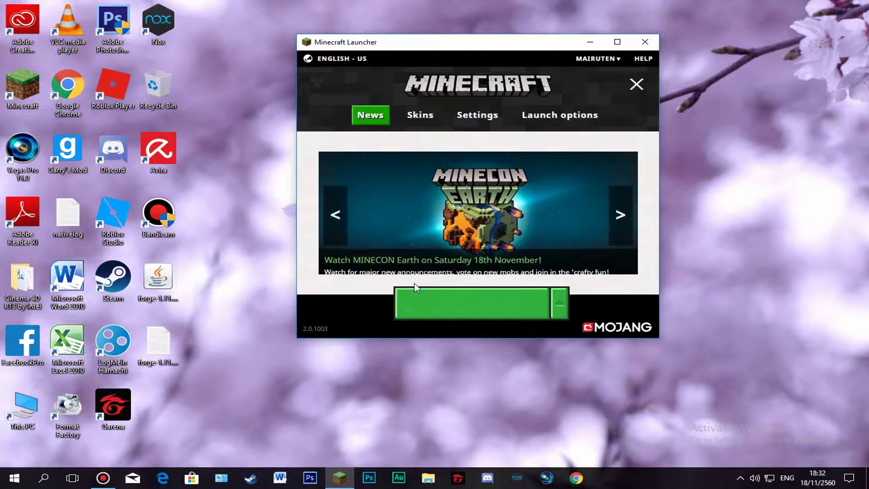
pyautogui.click(469, 306)
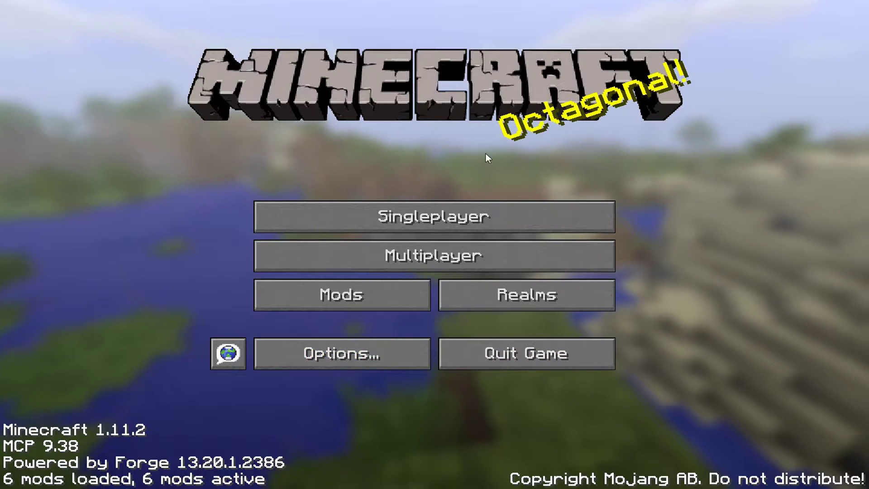
# Step: Examine the entries in the Mods list, including Minecraft Forge and Aether II, and return to the title screen
pyautogui.click(373, 294)
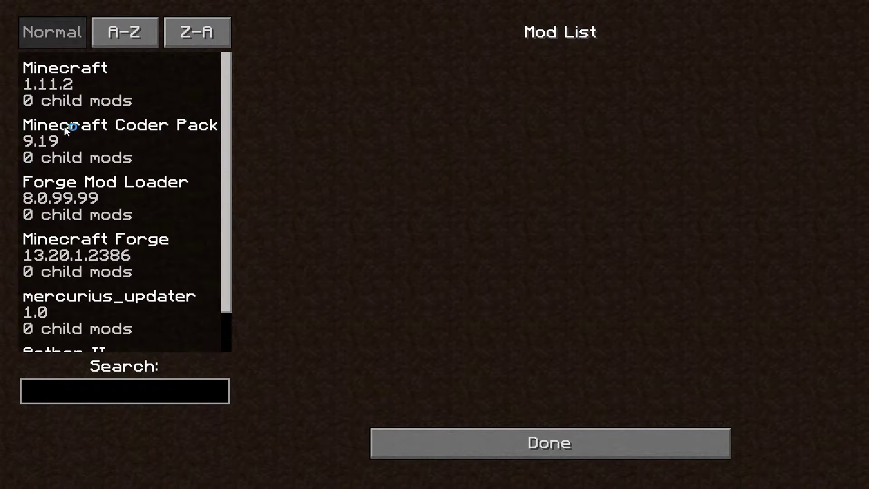
pyautogui.click(101, 99)
pyautogui.click(177, 158)
pyautogui.moveTo(220, 247); pyautogui.dragTo(143, 284)
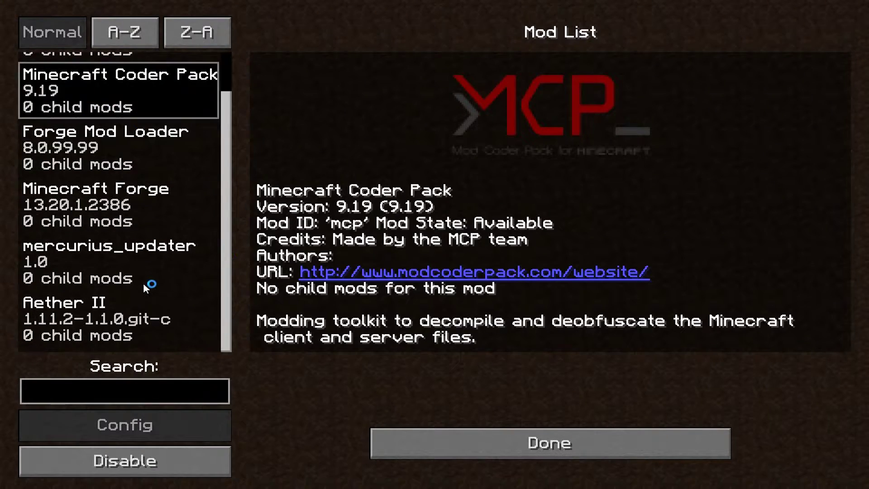
pyautogui.click(119, 135)
pyautogui.click(120, 95)
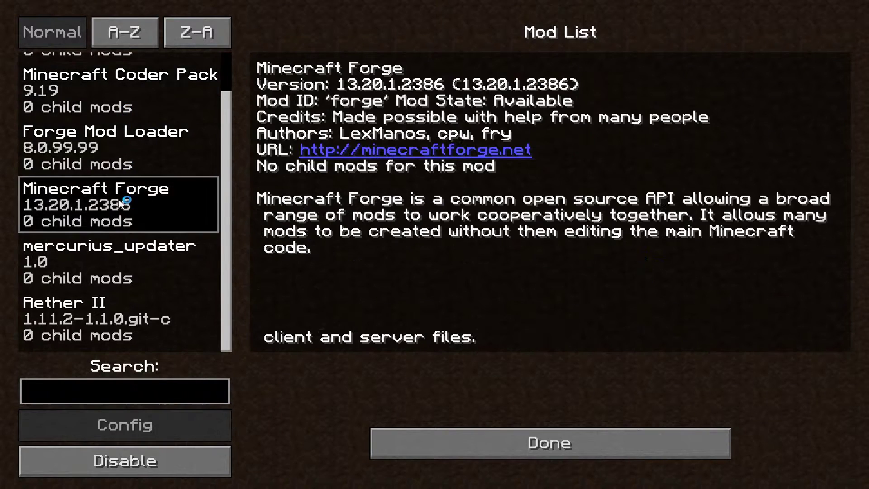
pyautogui.click(135, 262)
pyautogui.click(28, 306)
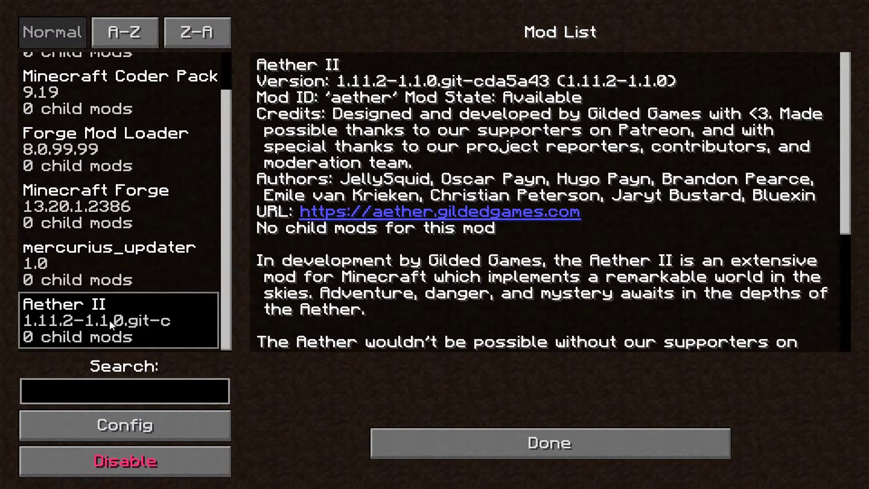
pyautogui.moveTo(109, 321); pyautogui.dragTo(128, 246)
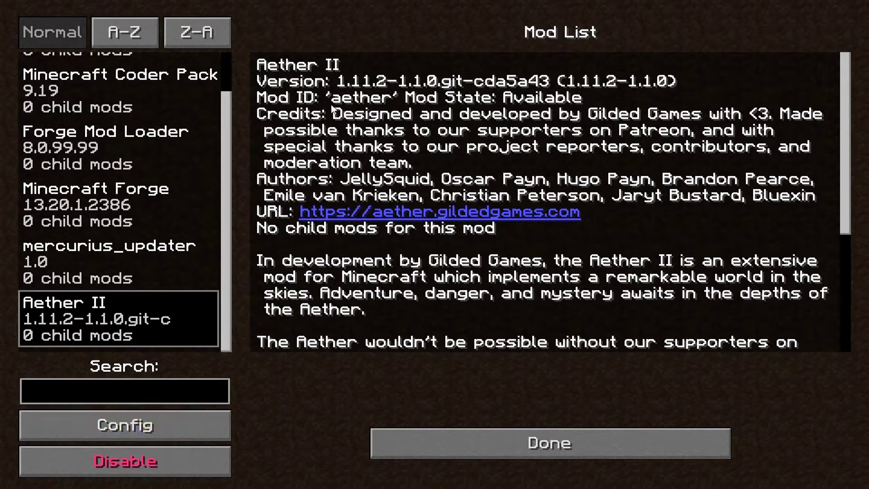
pyautogui.click(515, 453)
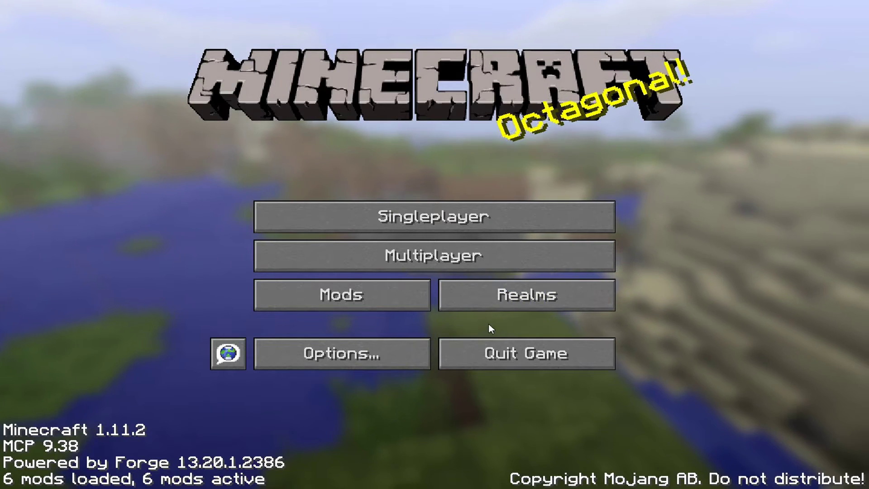
# Step: Create a new singleplayer world named New World with the game mode set to Creative
pyautogui.click(428, 223)
pyautogui.click(617, 411)
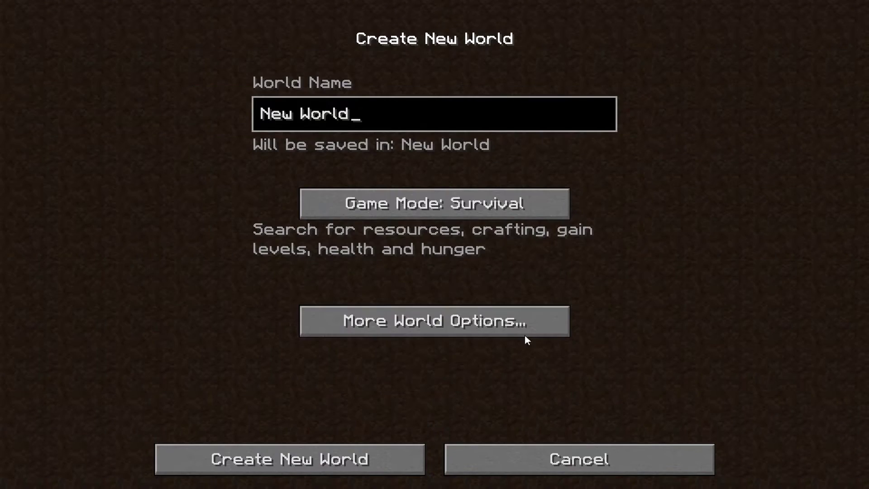
pyautogui.click(455, 204)
pyautogui.click(460, 212)
pyautogui.click(381, 469)
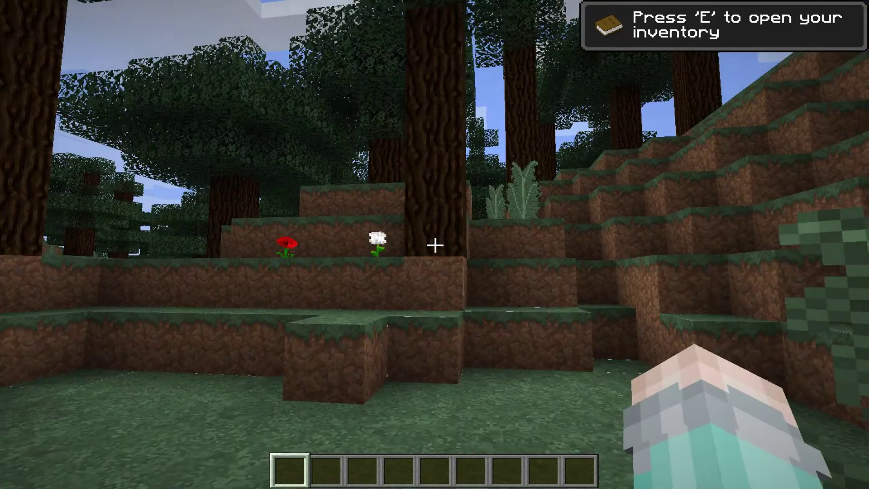
# Step: Check the inventory briefly, reload all chunks and walk forward from the spawn point
pyautogui.press('e')
pyautogui.press('e')
pyautogui.hotkey('F3', 'a')
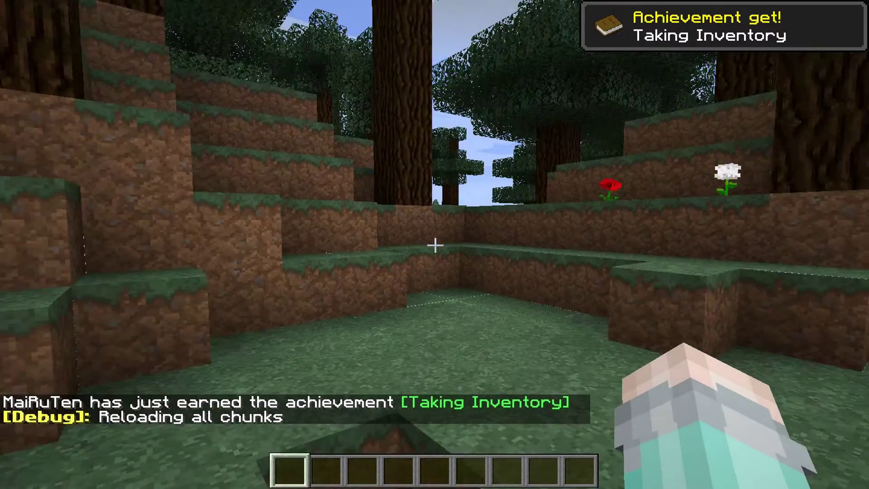
pyautogui.press('w')
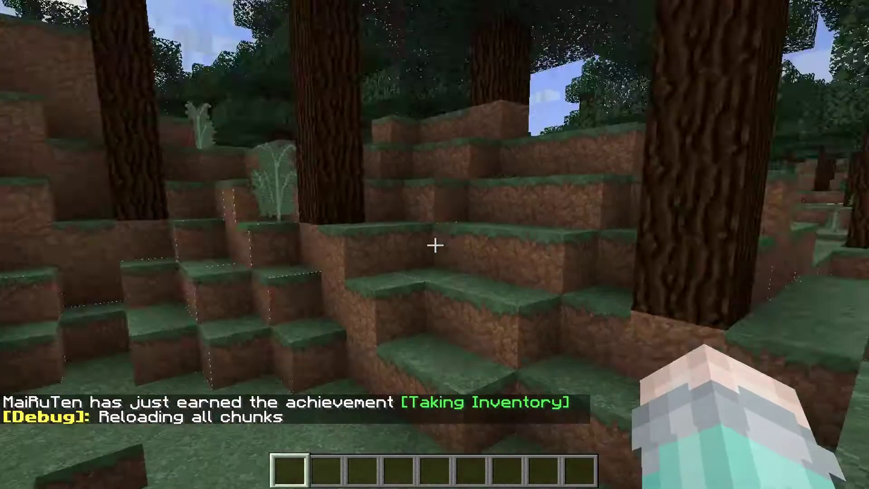
# Step: Set the render distance to 8 chunks and the graphics to Fast, and reload all chunks in the world
pyautogui.press('Escape')
pyautogui.click(385, 274)
pyautogui.click(359, 208)
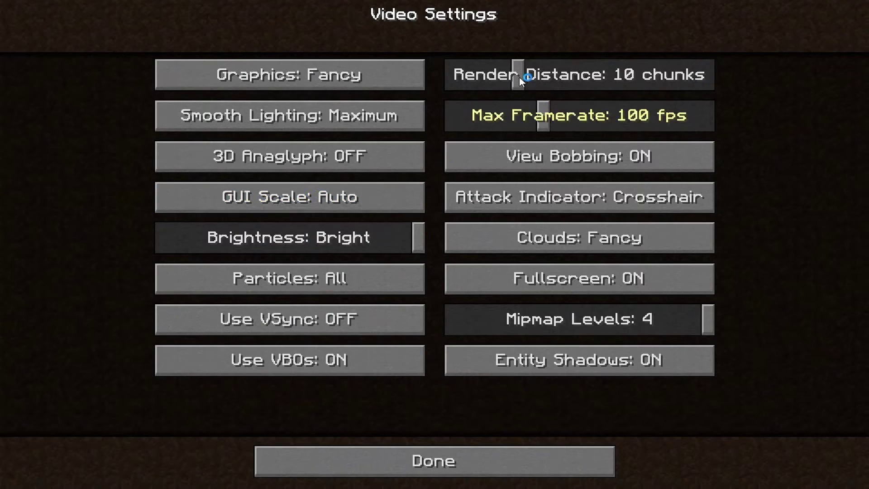
pyautogui.moveTo(496, 75); pyautogui.dragTo(501, 75)
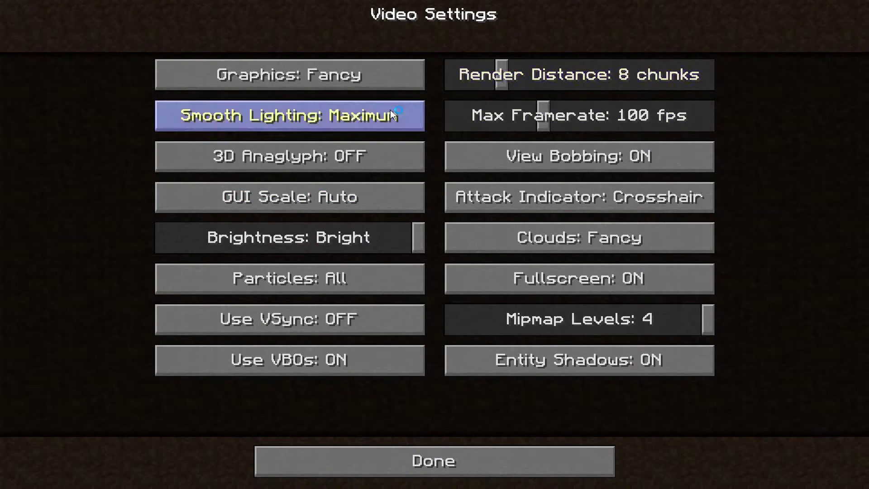
pyautogui.click(330, 79)
pyautogui.press('Escape')
pyautogui.hotkey('F3', 'a')
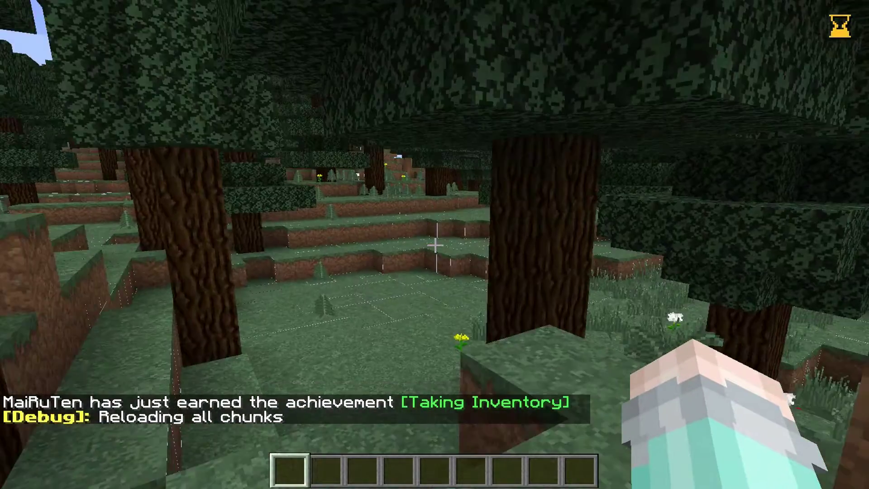
pyautogui.hotkey('F3', 'a')
pyautogui.press('w')
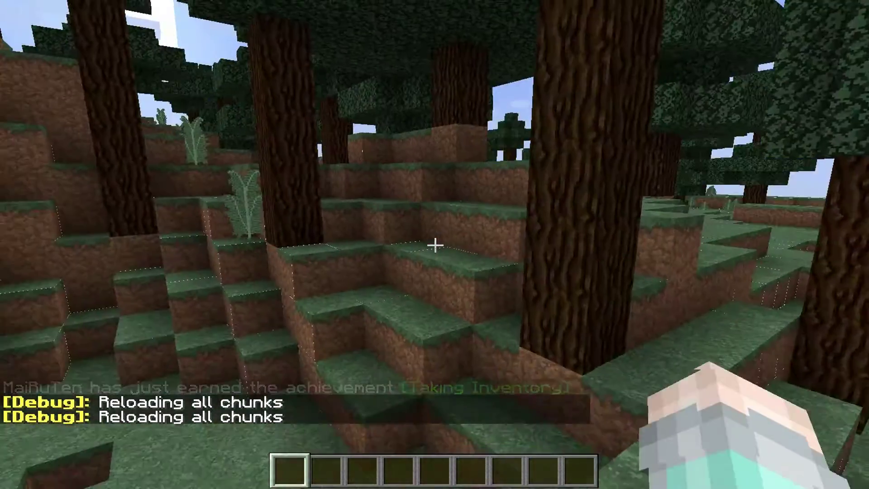
# Step: View the Equipment page of the inventory and return to the creative item list
pyautogui.press('e')
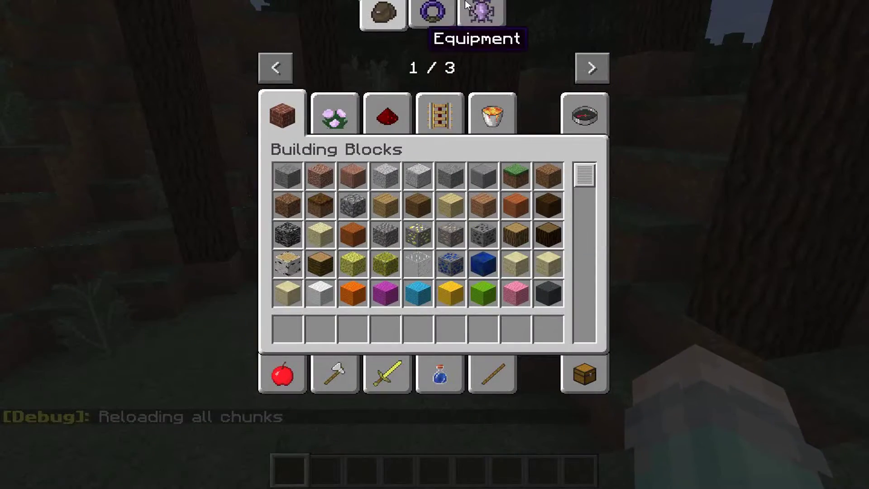
pyautogui.click(423, 15)
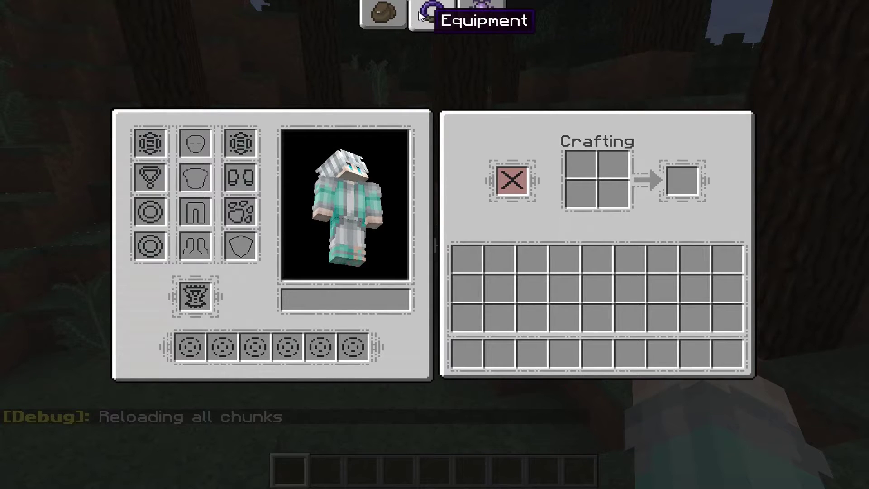
pyautogui.click(384, 16)
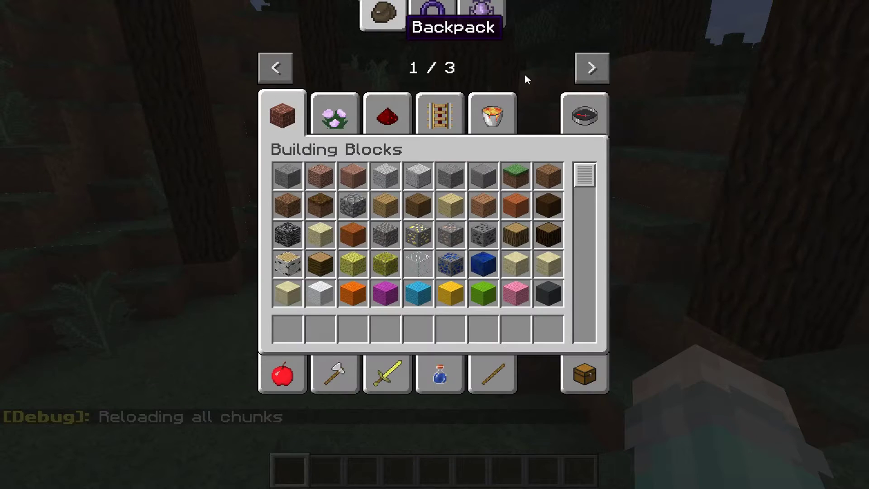
# Step: Put glowstone in the first hotbar slot and a water bucket in the second from the creative inventory
pyautogui.click(275, 67)
pyautogui.scroll(-5, 446, 233)
pyautogui.click(449, 233)
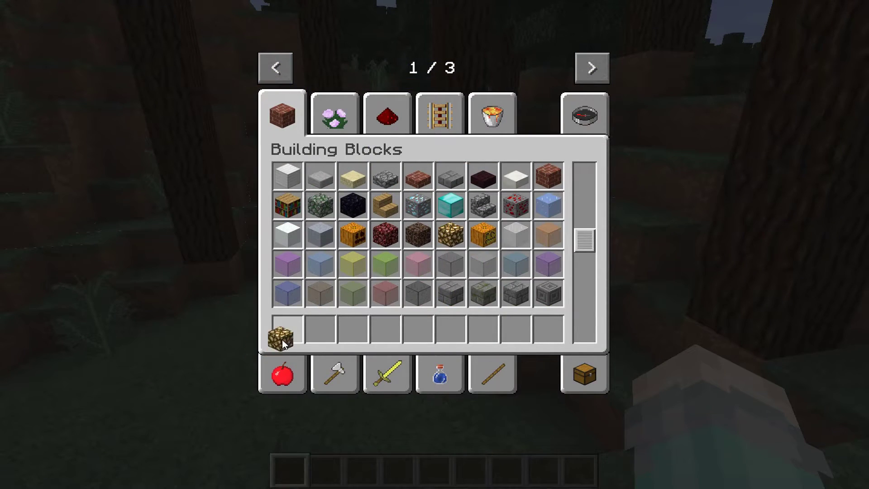
pyautogui.click(281, 340)
pyautogui.click(501, 129)
pyautogui.press('2')
pyautogui.press('e')
pyautogui.press('2')
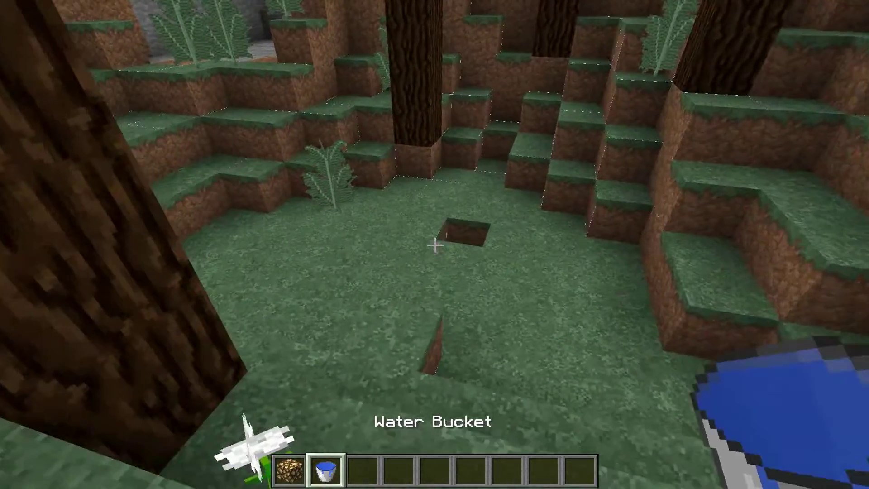
# Step: Build an upright portal frame of glowstone blocks on the grass clearing, removing any misplaced block
pyautogui.press('1')
pyautogui.press('w')
pyautogui.rightClick(435, 245)
pyautogui.press('space')
pyautogui.press('space')
pyautogui.press('space')
pyautogui.press('space')
pyautogui.rightClick(435, 245)
pyautogui.rightClick(435, 246)
pyautogui.rightClick(435, 245)
pyautogui.rightClick(436, 245)
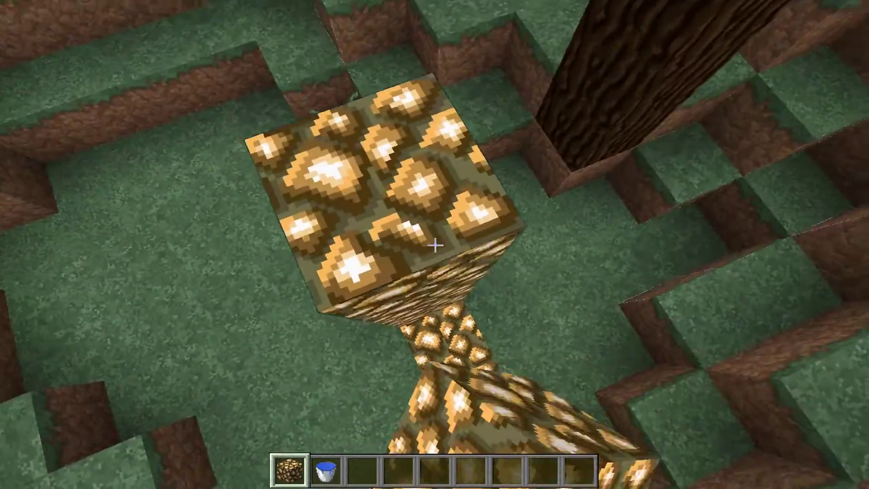
pyautogui.click(435, 245)
pyautogui.rightClick(435, 246)
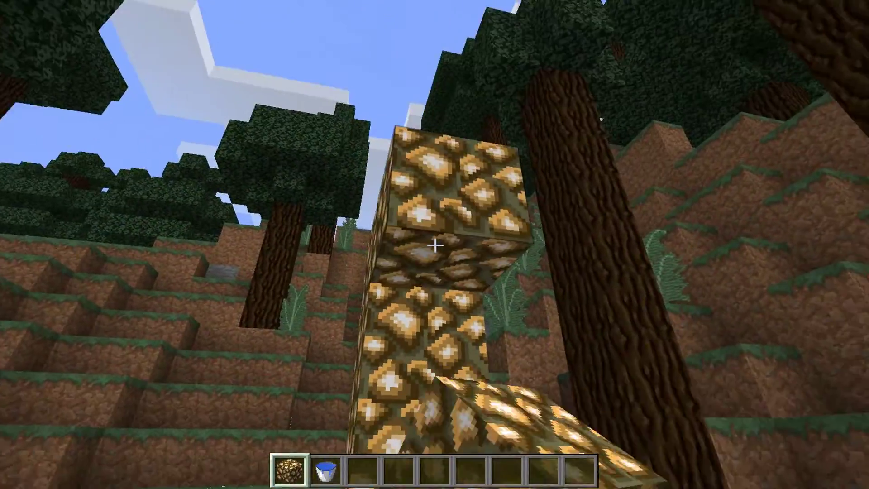
pyautogui.rightClick(435, 245)
pyautogui.press('w')
pyautogui.rightClick(435, 245)
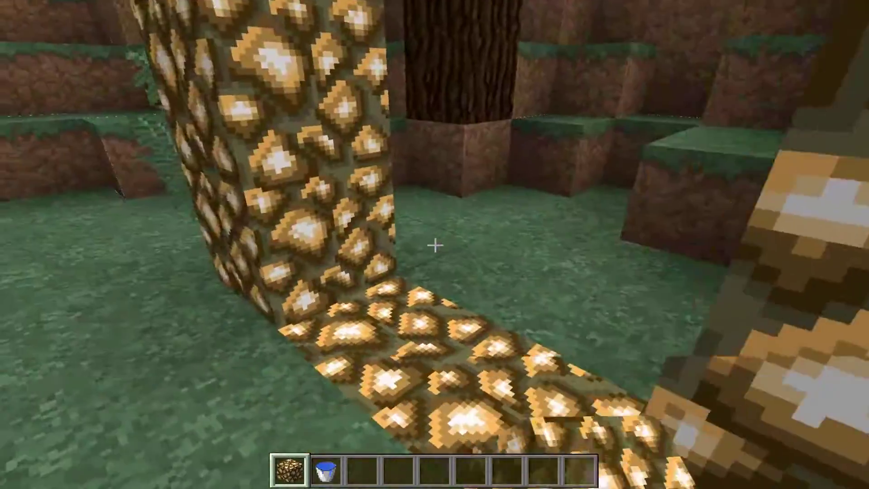
# Step: Activate the glowstone portal with the water bucket and travel through it into the Aether
pyautogui.press('2')
pyautogui.rightClick(436, 246)
pyautogui.press('e')
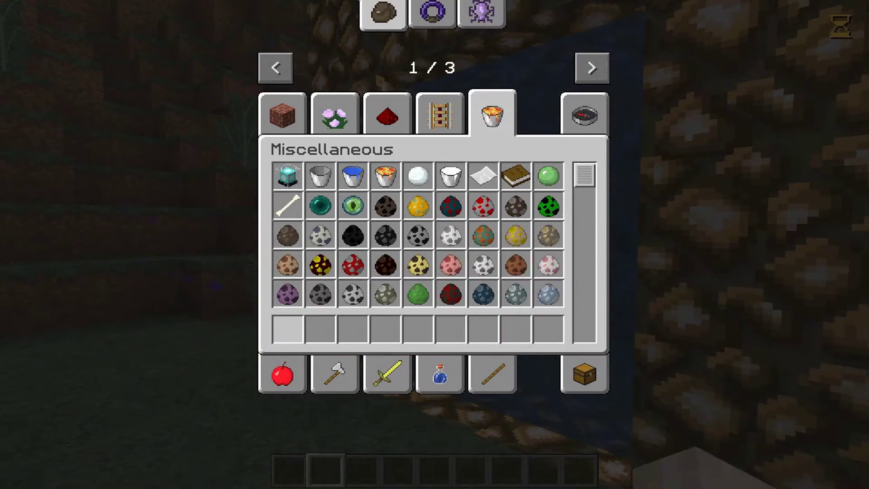
pyautogui.press('e')
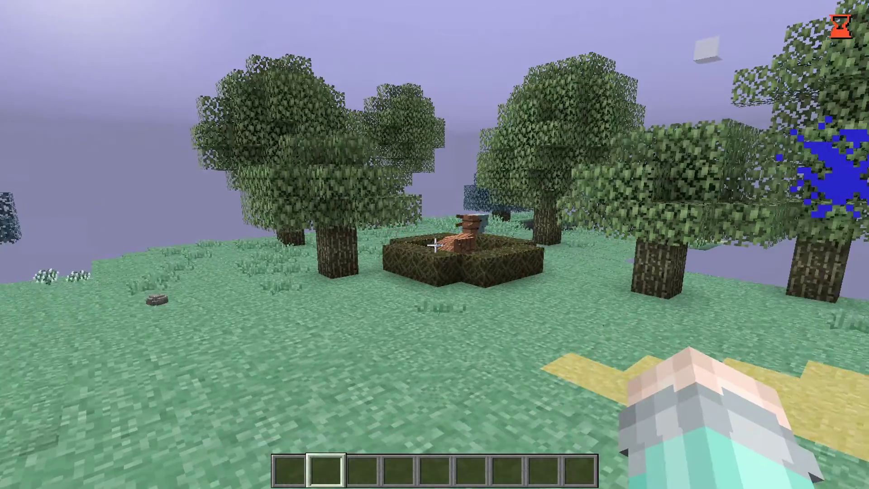
# Step: Reload all chunks, walk to the nest among the trees and observe the bird-like creatures inside it
pyautogui.press('w')
pyautogui.press('w')
pyautogui.hotkey('F3', 'a')
pyautogui.press('d')
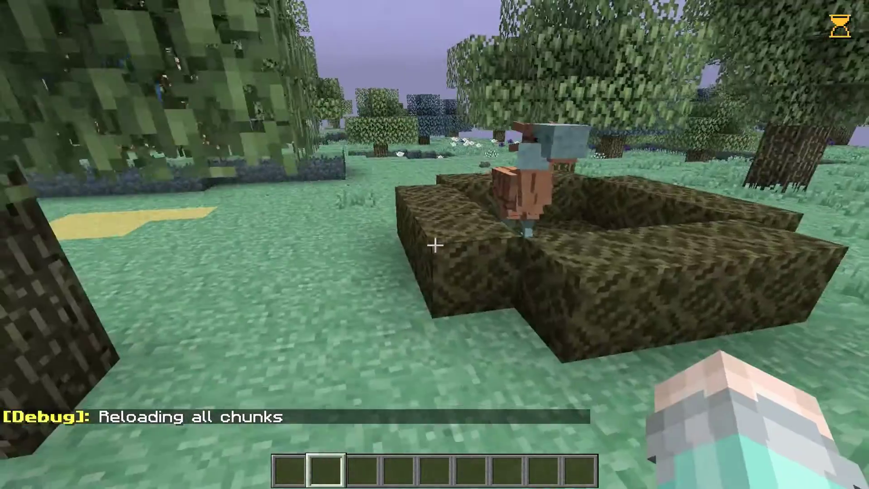
pyautogui.press('w')
pyautogui.press('w')
pyautogui.press('space')
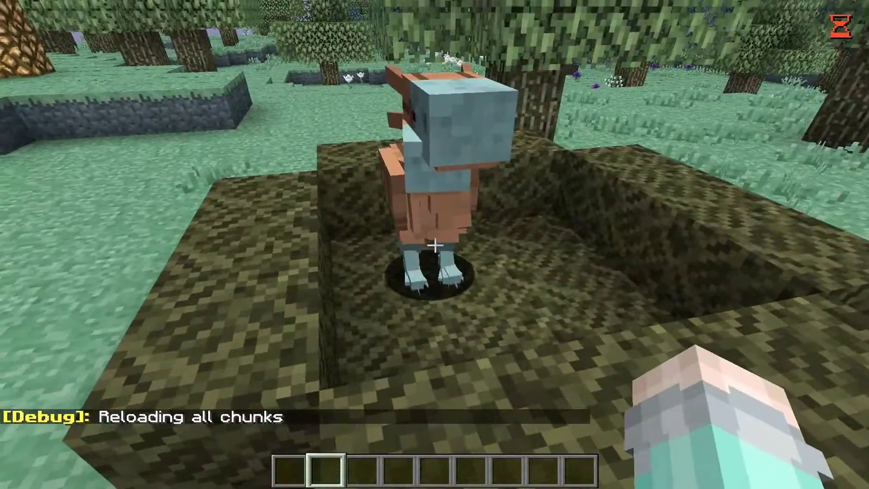
pyautogui.press('w')
pyautogui.press('a')
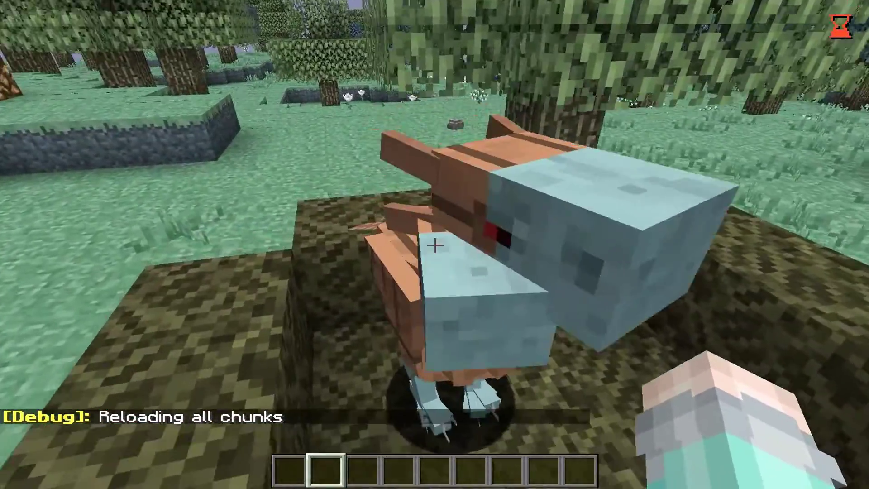
# Step: Move around the nest, look back at the glowstone portal and display the debug information overlay
pyautogui.press('s')
pyautogui.press('a')
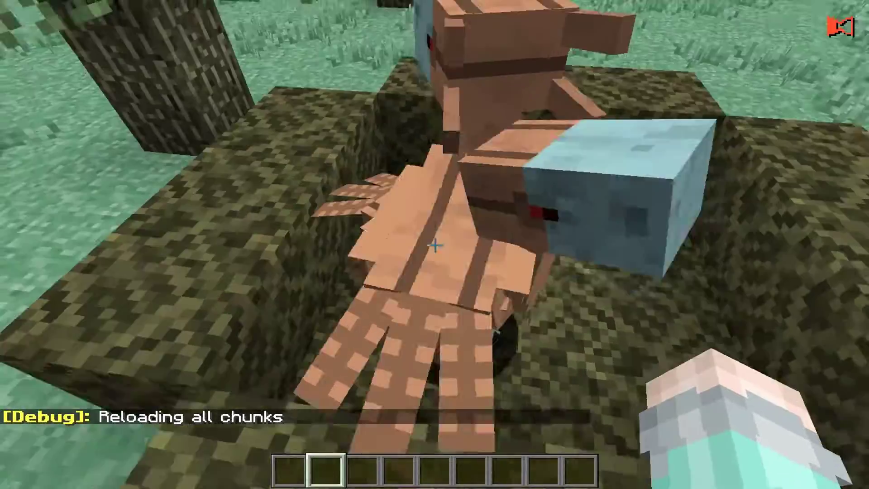
pyautogui.press('d')
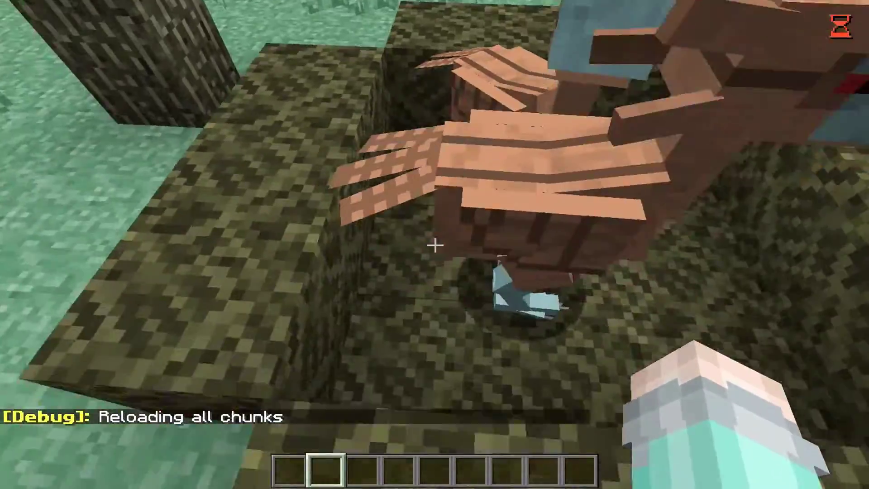
pyautogui.press('s')
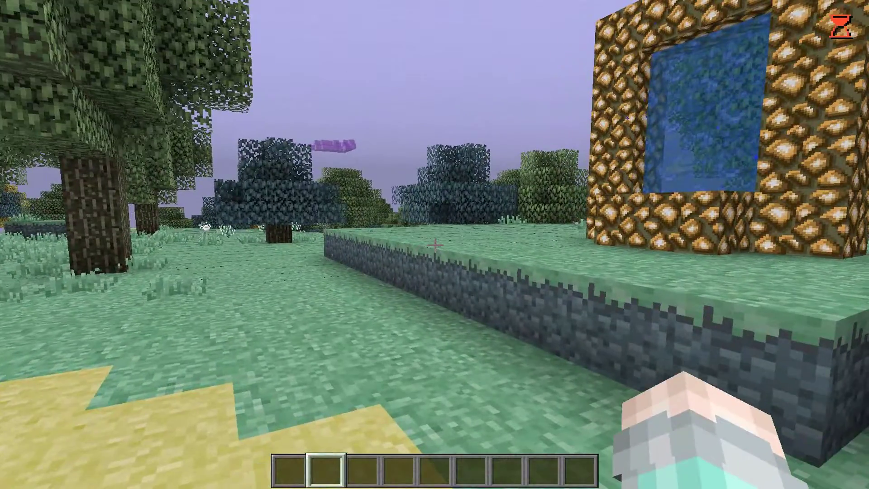
pyautogui.press('F3')
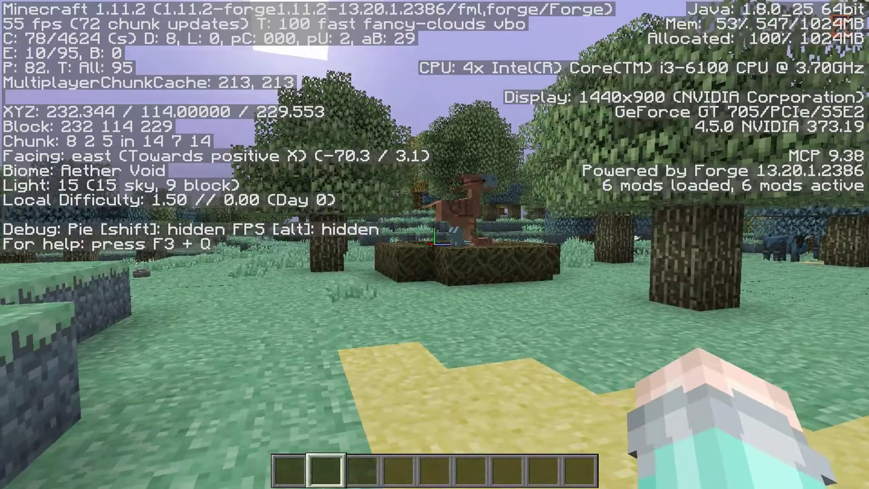